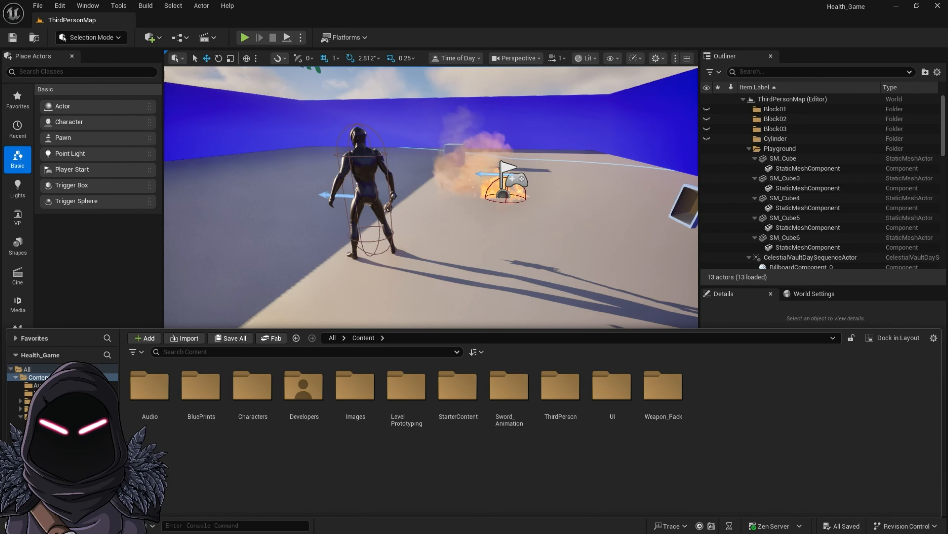
Step: Create a Widget Blueprint based on UserWidget in the Content/UI folder and name it EnemyHealthBar
double_click(615, 392)
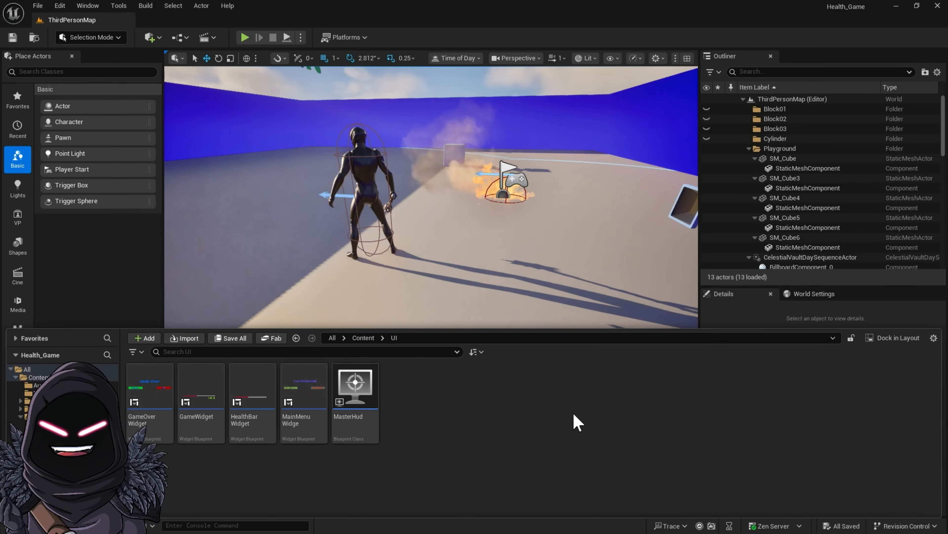
right_click(433, 425)
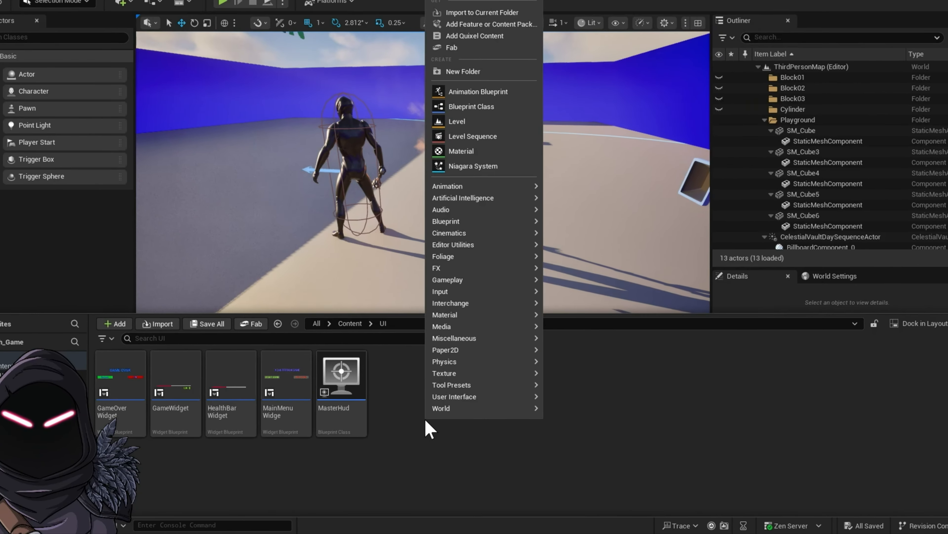
mouse_move(456, 301)
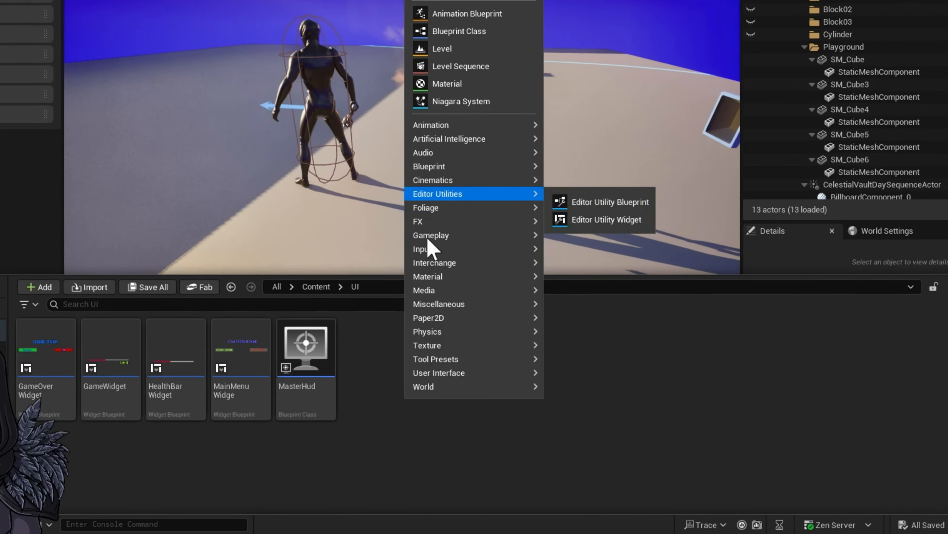
mouse_move(456, 373)
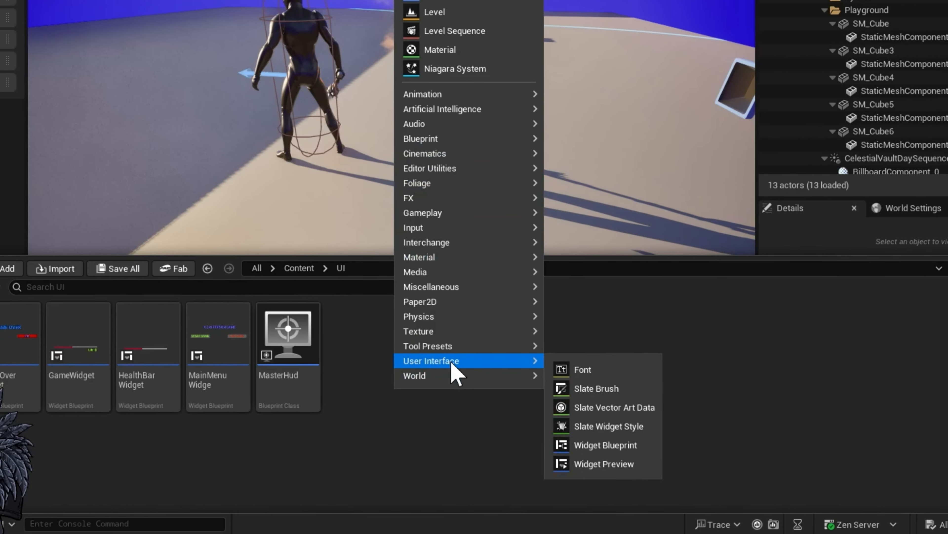
left_click(618, 442)
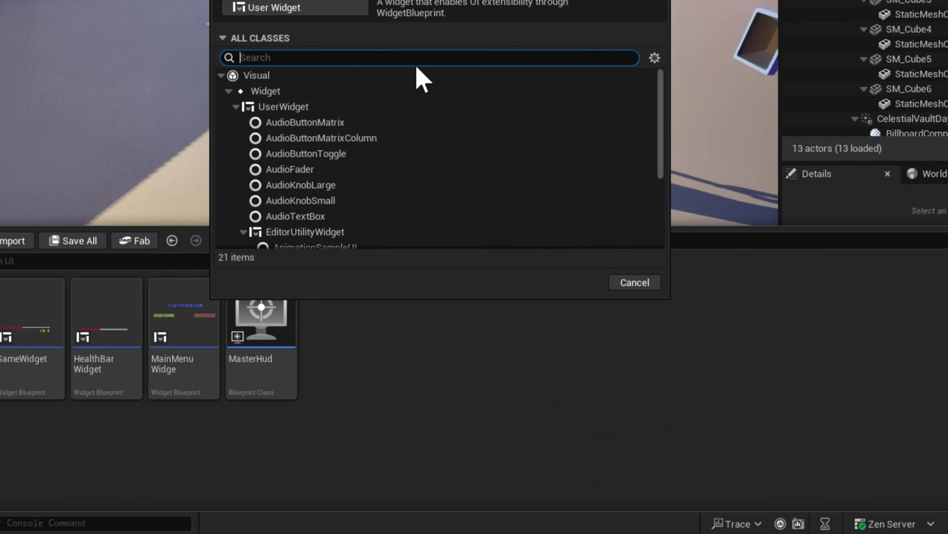
left_click(299, 107)
left_click(574, 283)
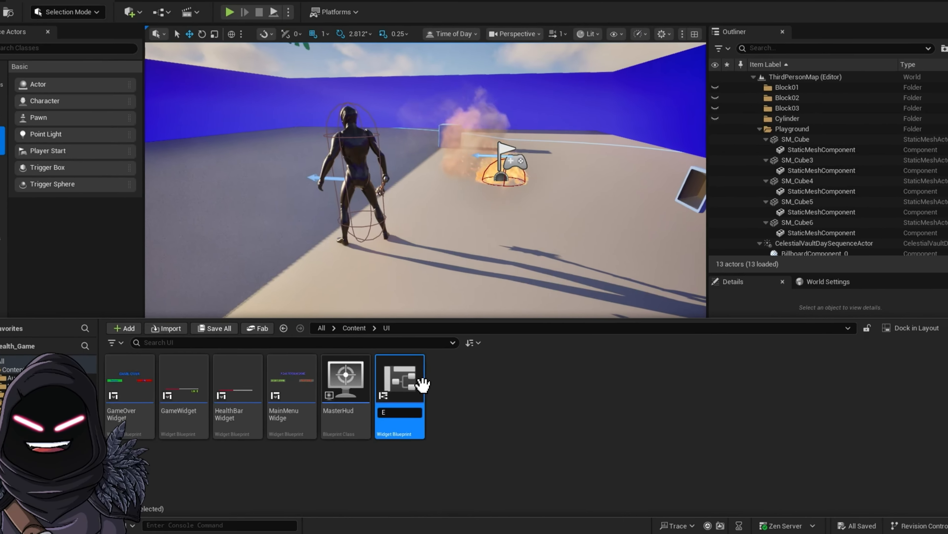
type("Enemy")
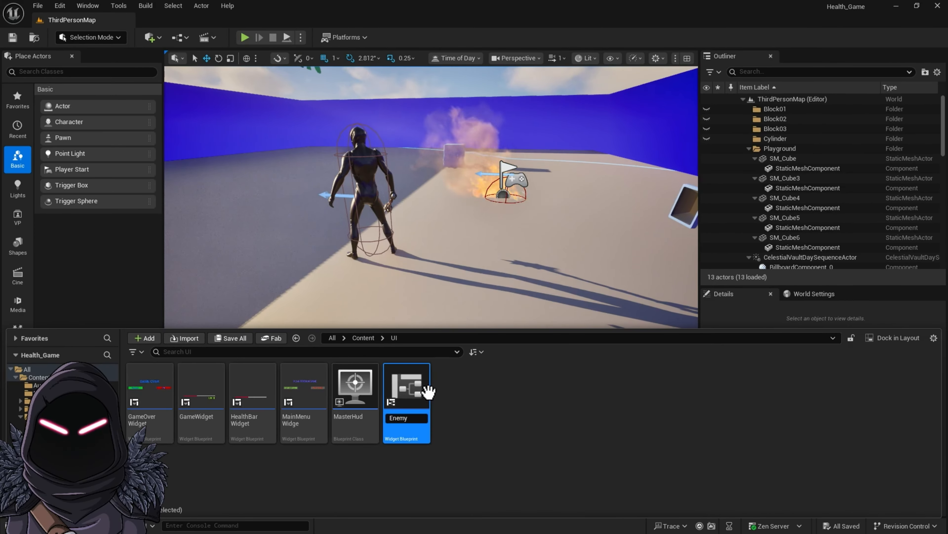
type("HealthBar")
key("Return")
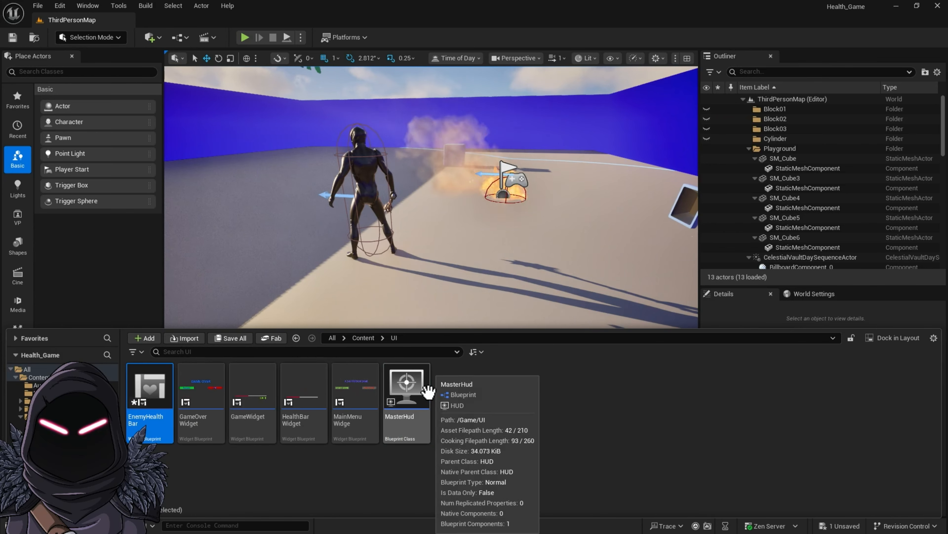
Step: Open the EnemyHealthBar widget and add a Canvas Panel as its root
double_click(142, 424)
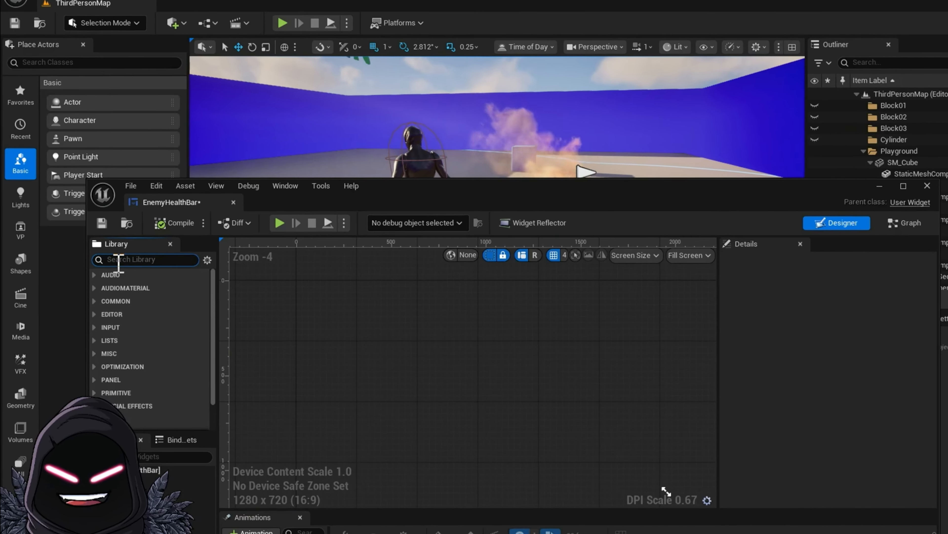
left_click(119, 262)
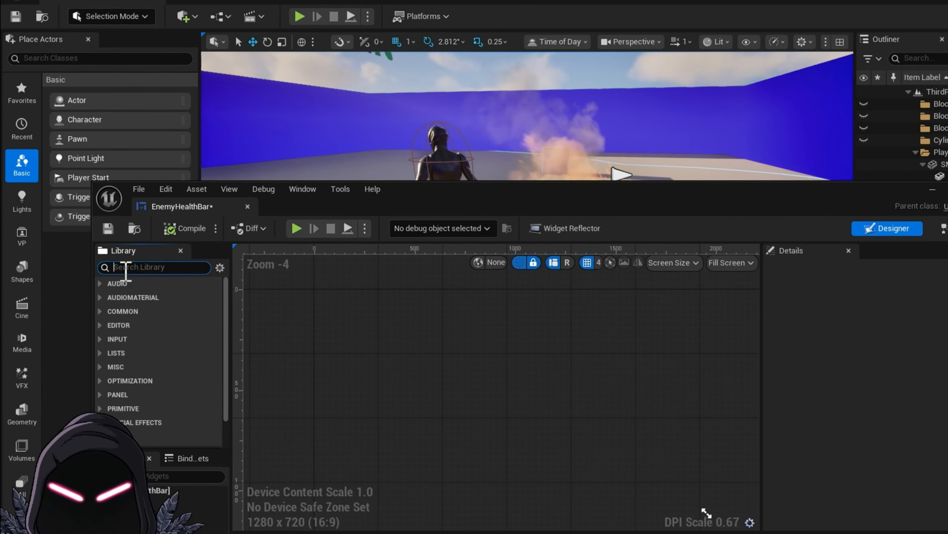
type("canvas")
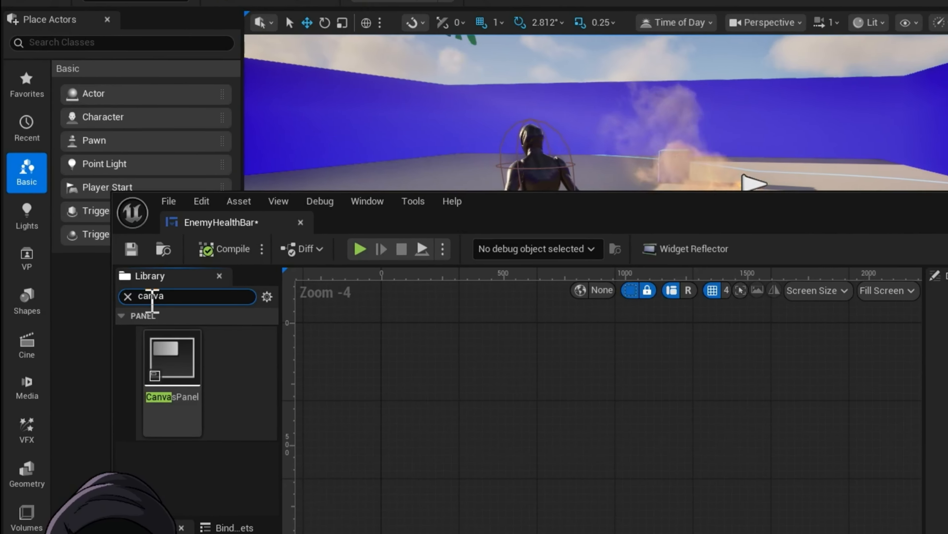
left_click_drag(166, 384, 629, 404)
left_click_drag(746, 454, 747, 458)
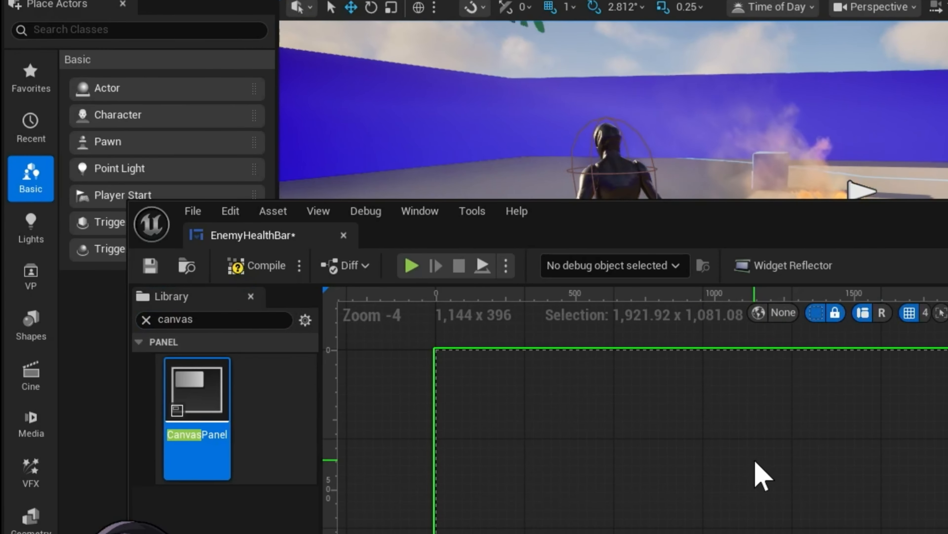
Step: Place a 100 x 40 Progress Bar at about X 856, Y 412 on the canvas and dock the widget editor in the main window
left_click(146, 320)
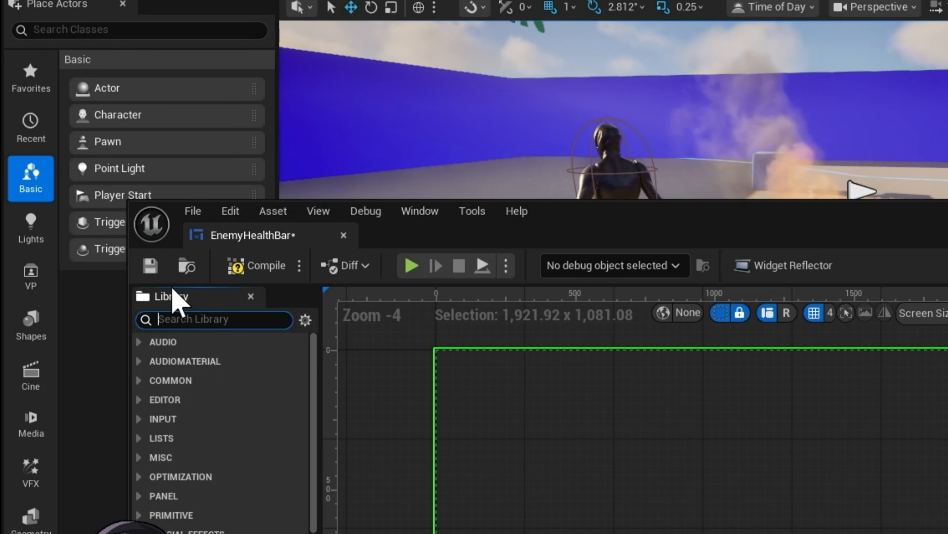
type("par")
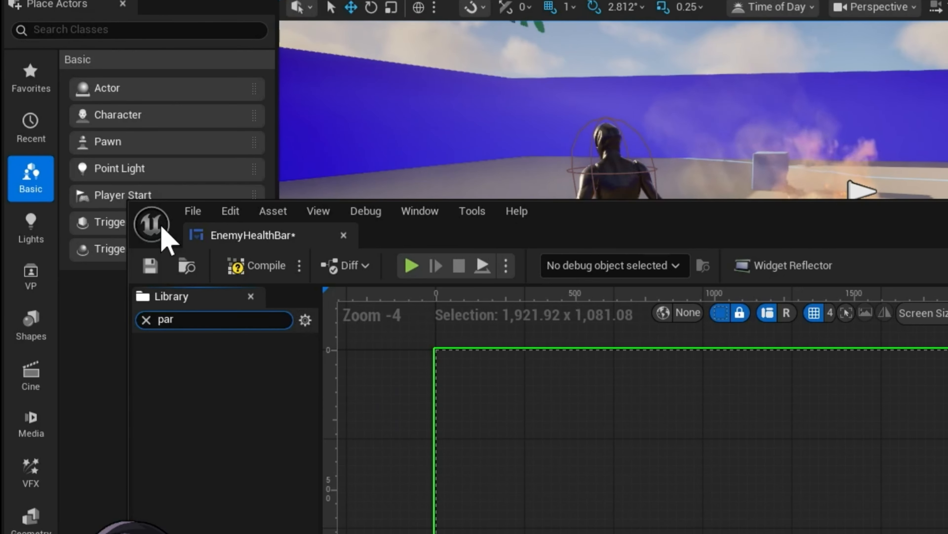
type("bar")
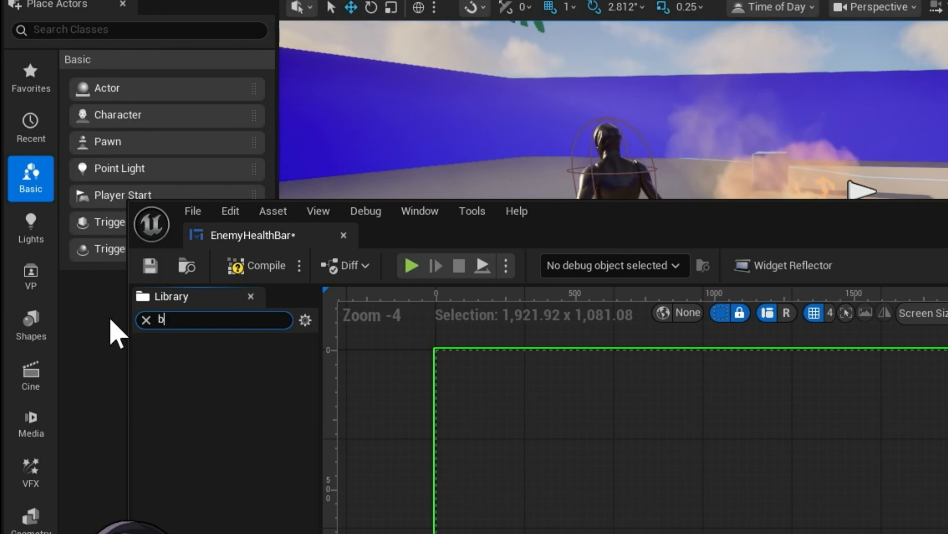
left_click_drag(185, 407, 685, 480)
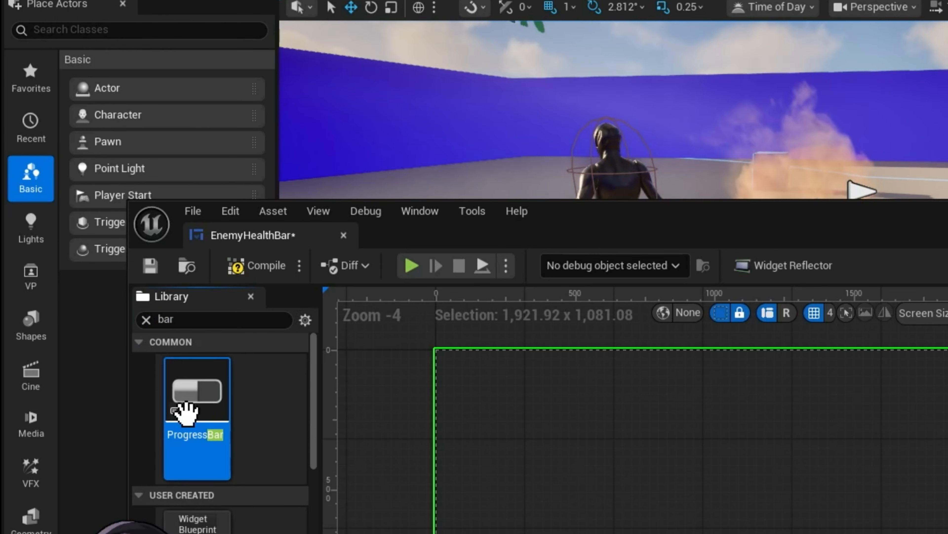
left_click_drag(633, 444, 634, 447)
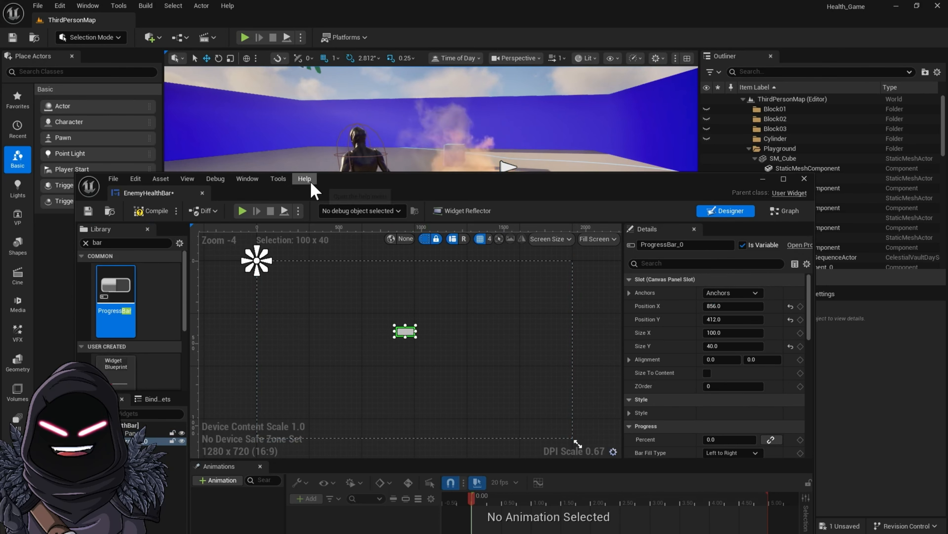
left_click_drag(155, 196, 326, 23)
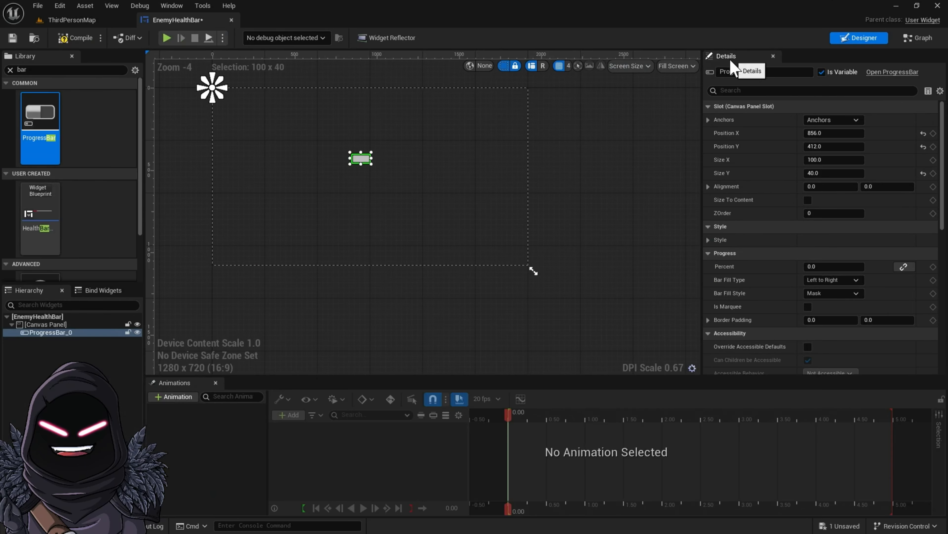
left_click(9, 70)
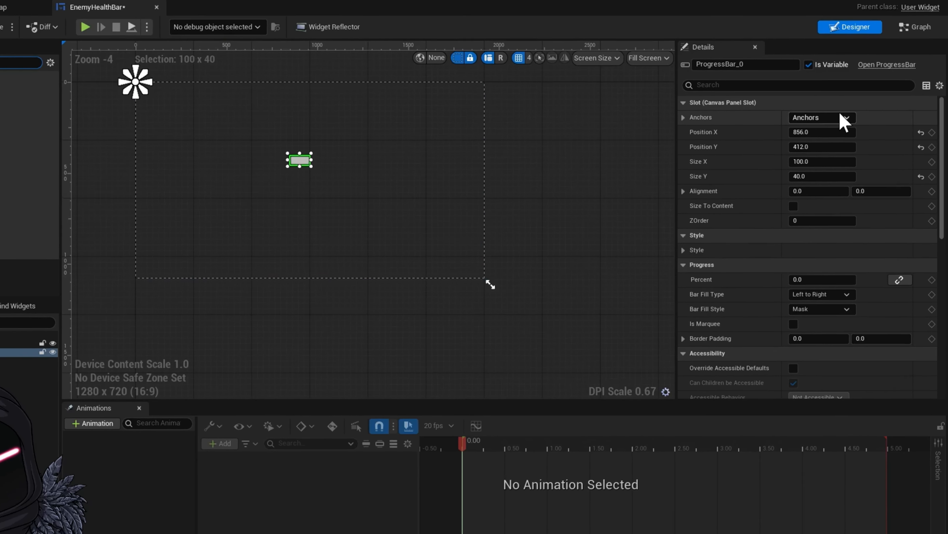
Step: Anchor the progress bar to the canvas centre and set its Position X and Position Y to 1
left_click(846, 119)
left_click(819, 195)
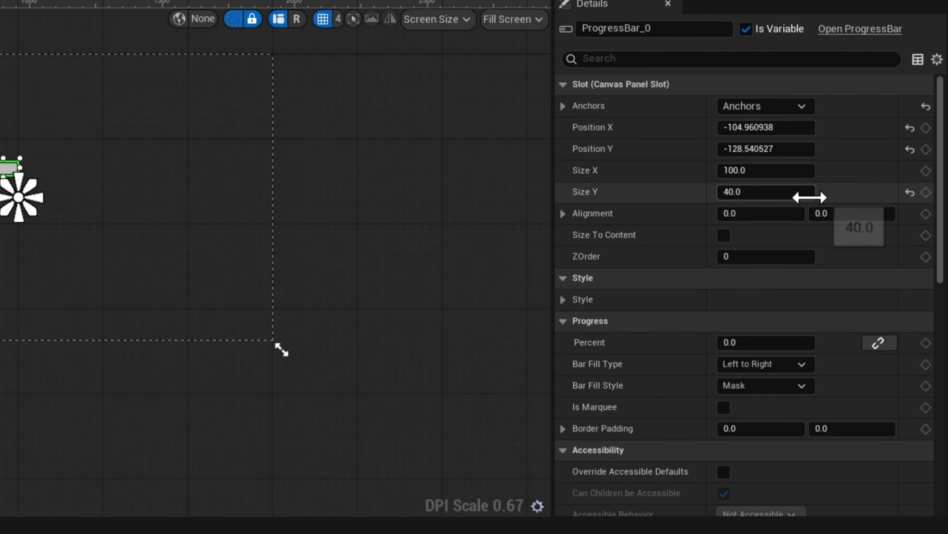
left_click(765, 128)
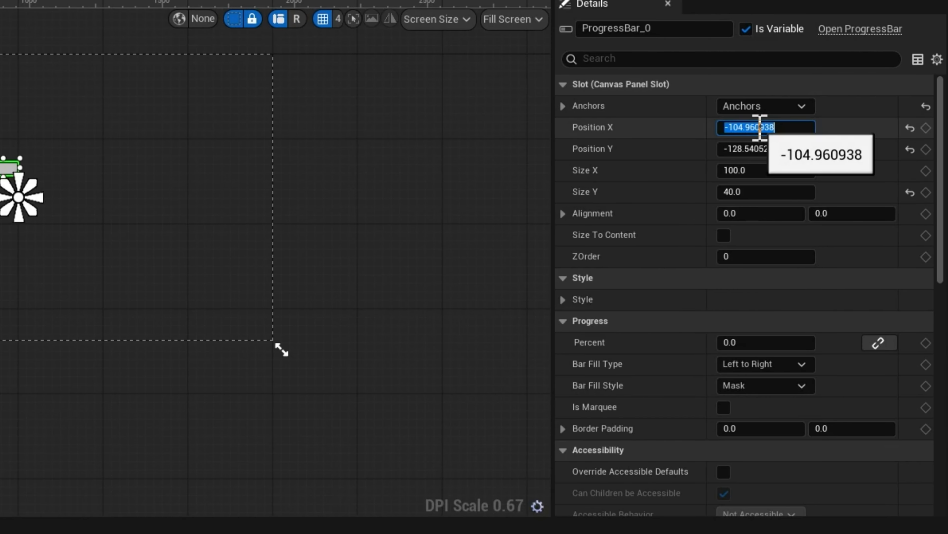
type("1")
key("Tab")
type("1")
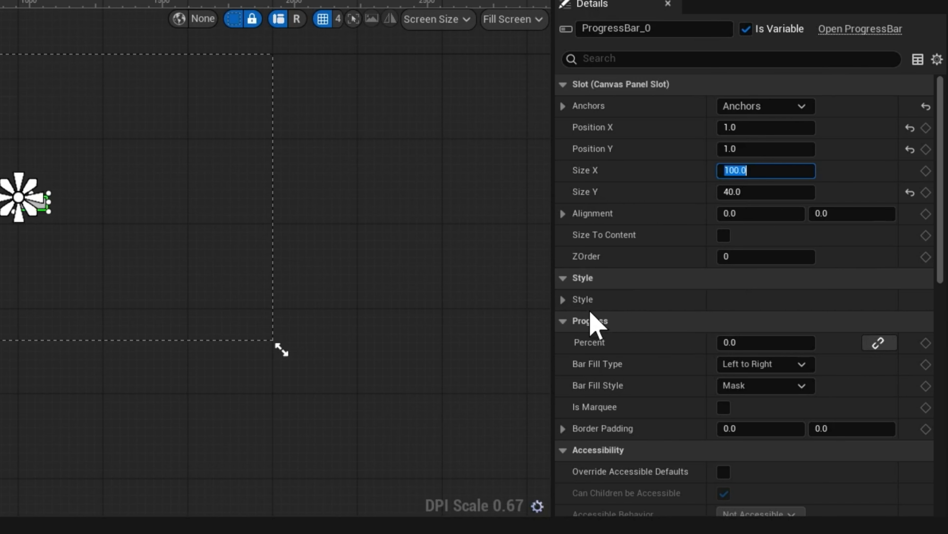
Step: Expand the progress bar's Style settings and examine the textures in the Content/Images/HealthBar folder
left_click(565, 301)
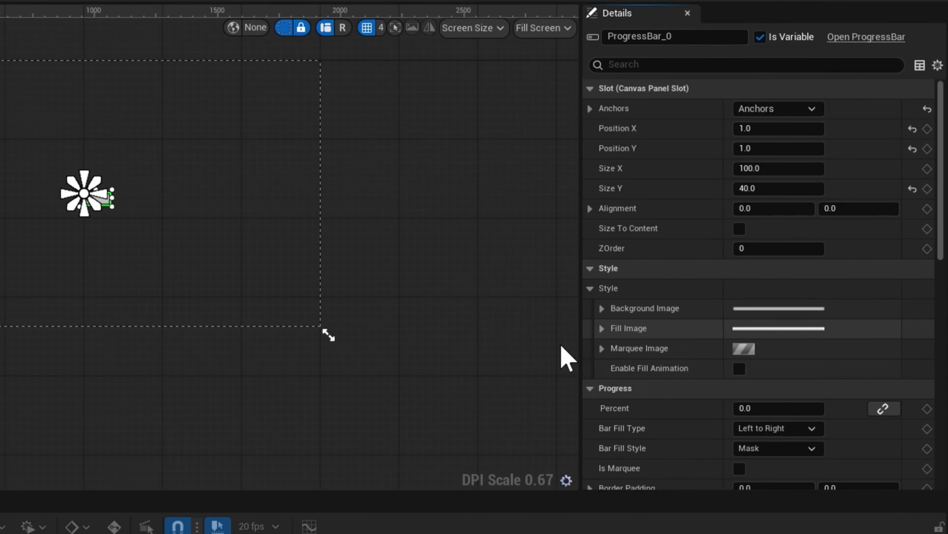
left_click(39, 528)
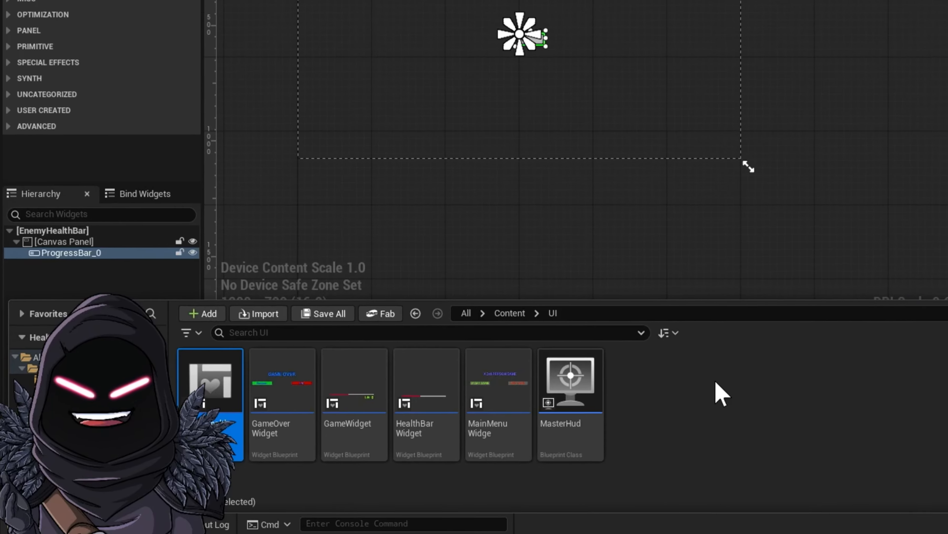
left_click(544, 305)
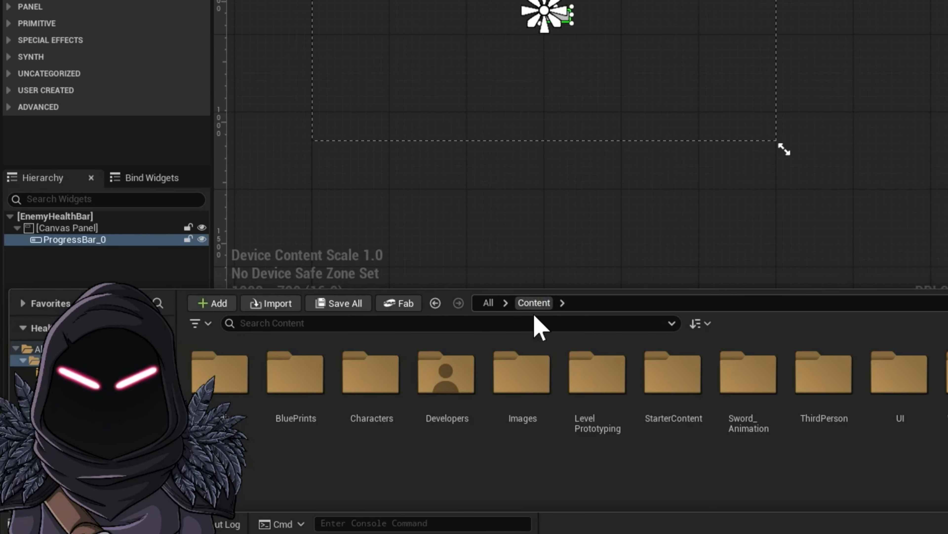
double_click(537, 384)
double_click(207, 381)
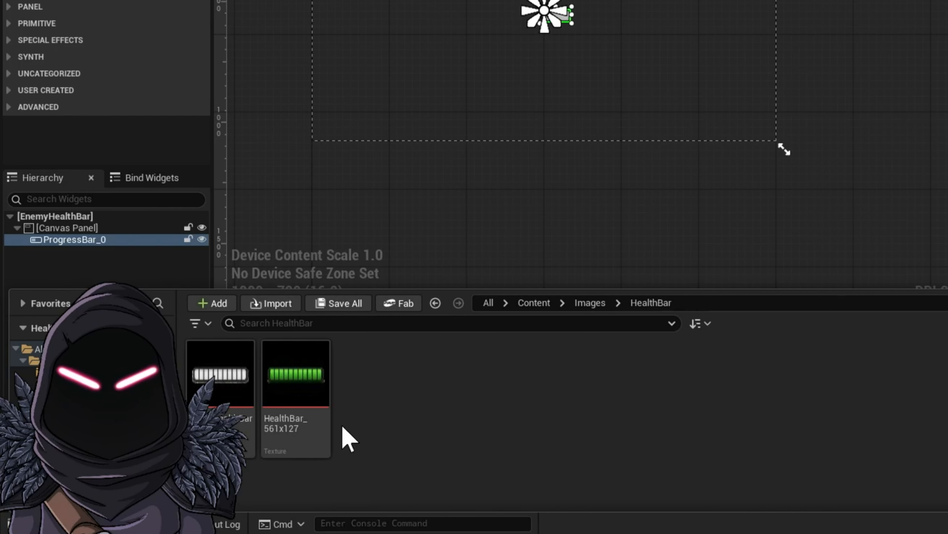
mouse_move(299, 431)
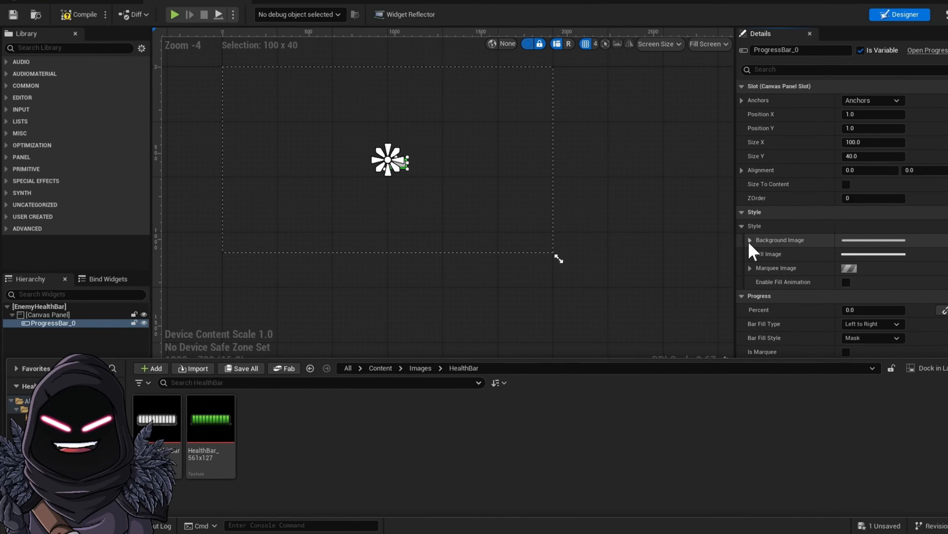
Step: Assign the EmptyHealthBar_561x127 texture as the progress bar's Background Image
left_click(755, 239)
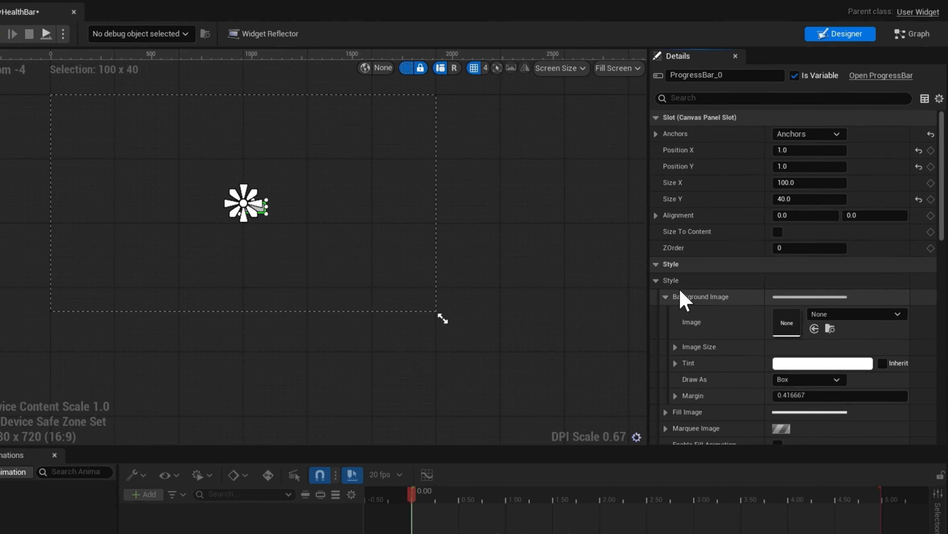
left_click(667, 296)
left_click(667, 295)
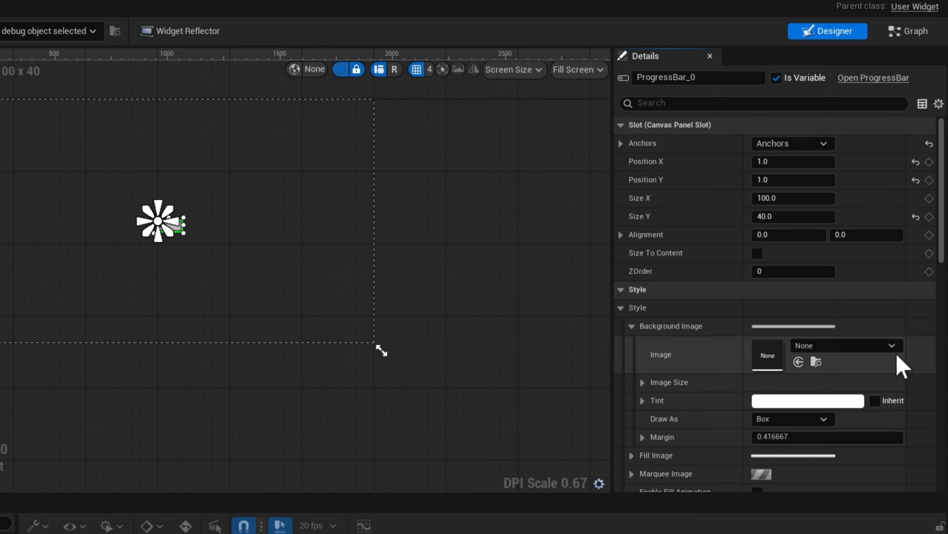
left_click(863, 349)
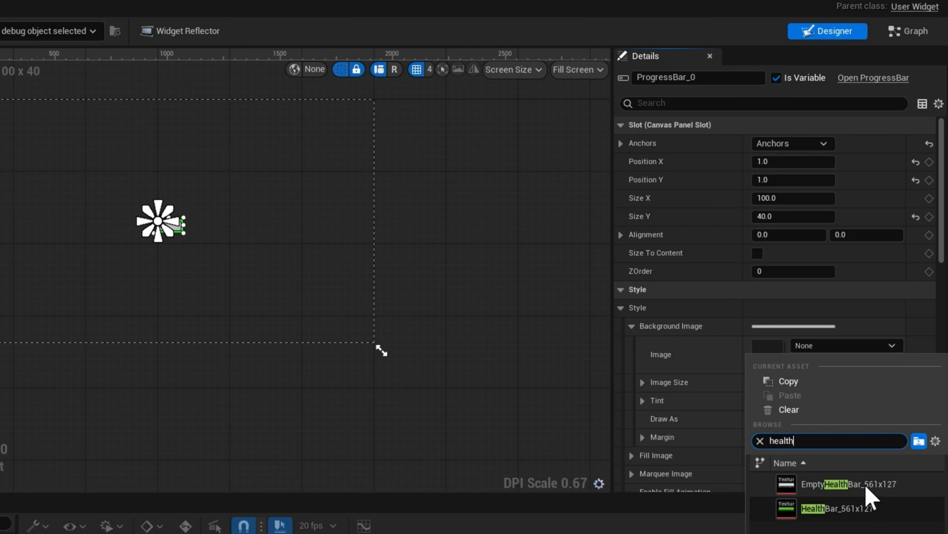
left_click(855, 484)
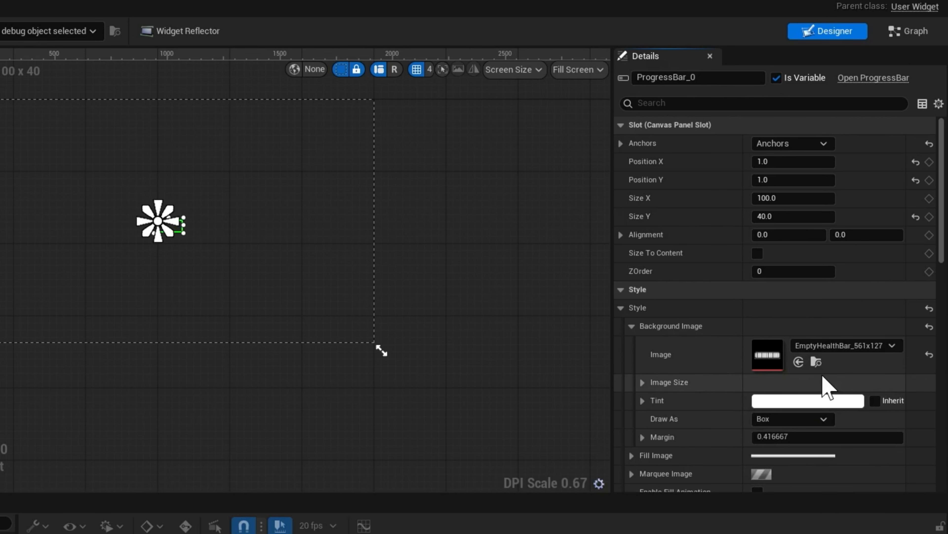
scroll(712, 384, "down", 2)
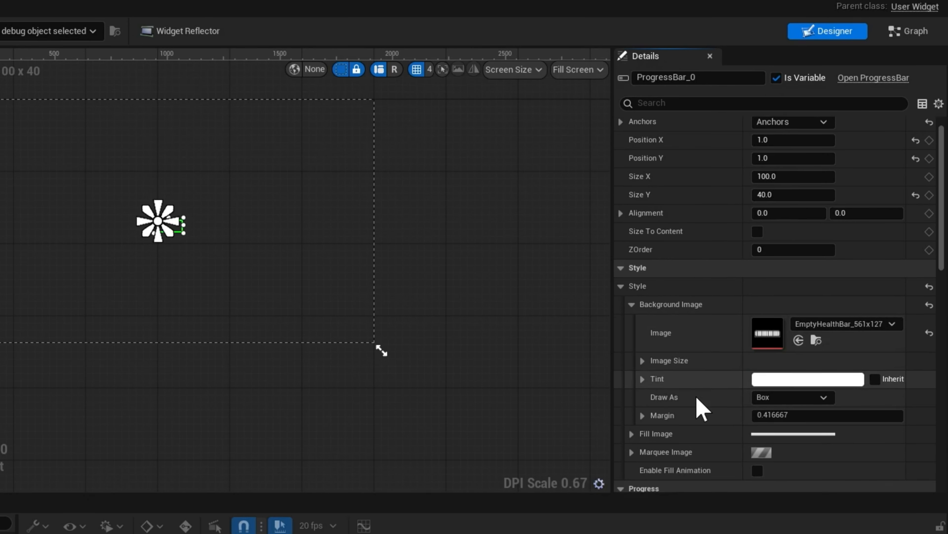
left_click(631, 304)
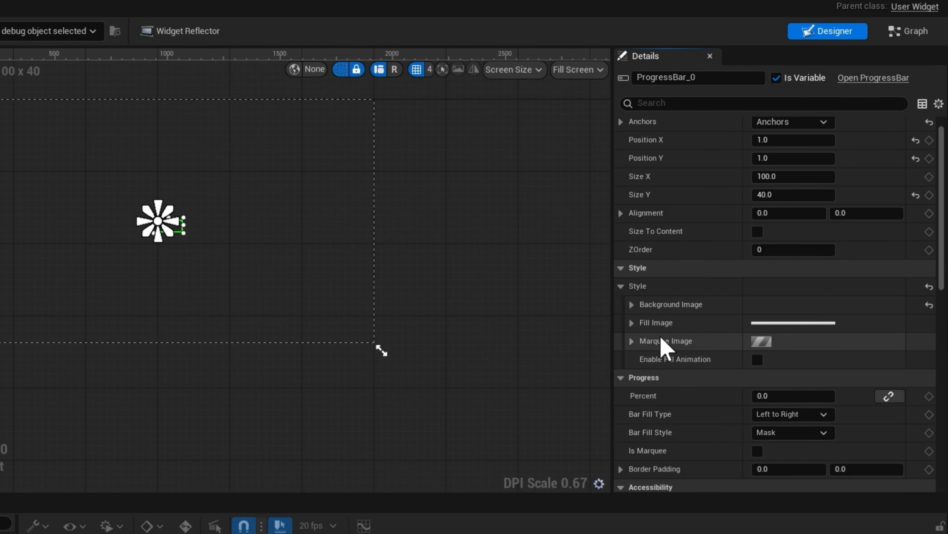
Step: Assign the HealthBar_561x127 texture as the progress bar's Fill Image
left_click(634, 323)
left_click(875, 343)
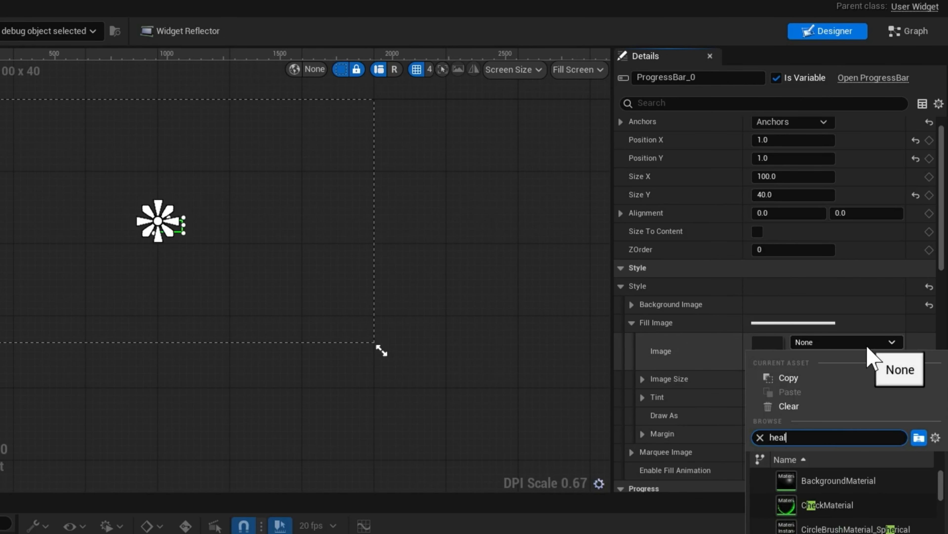
type("health")
left_click(864, 505)
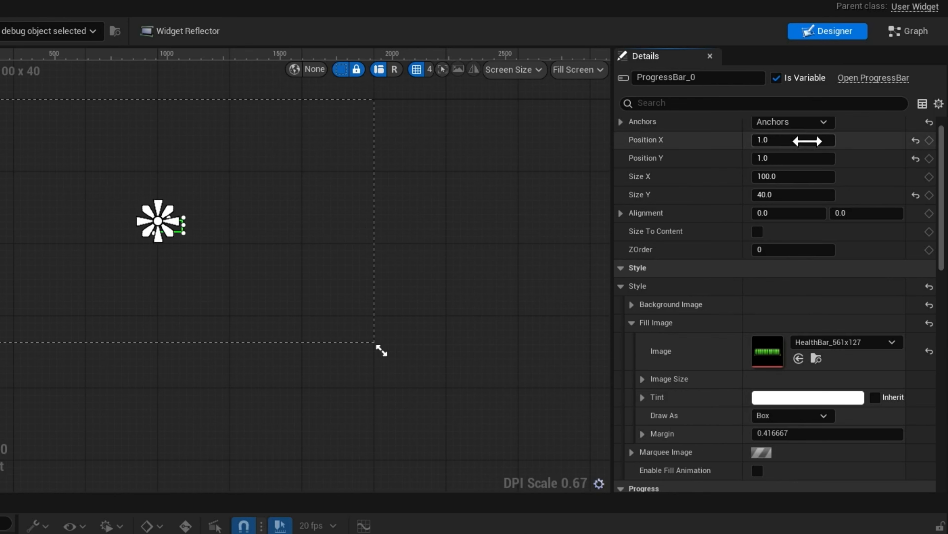
Step: Open the progress bar's Size X value for editing
left_click(797, 180)
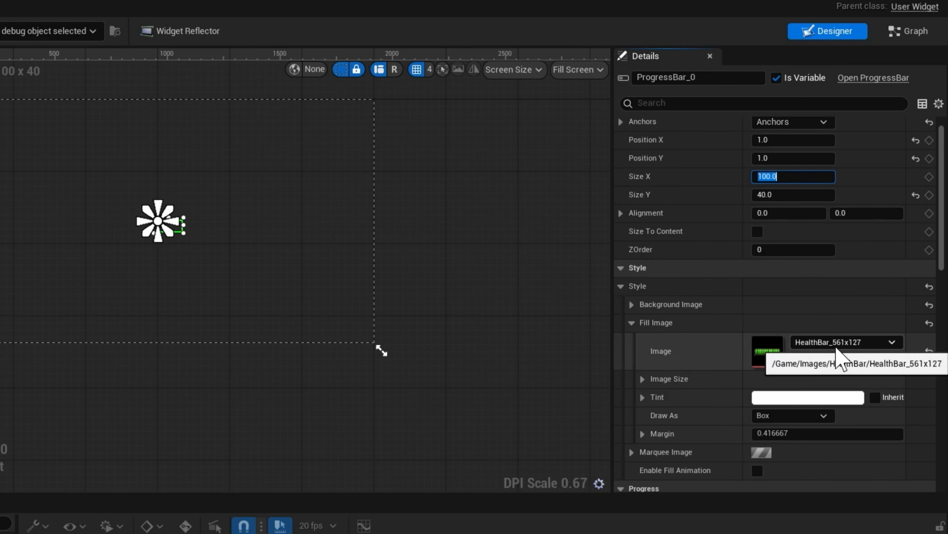